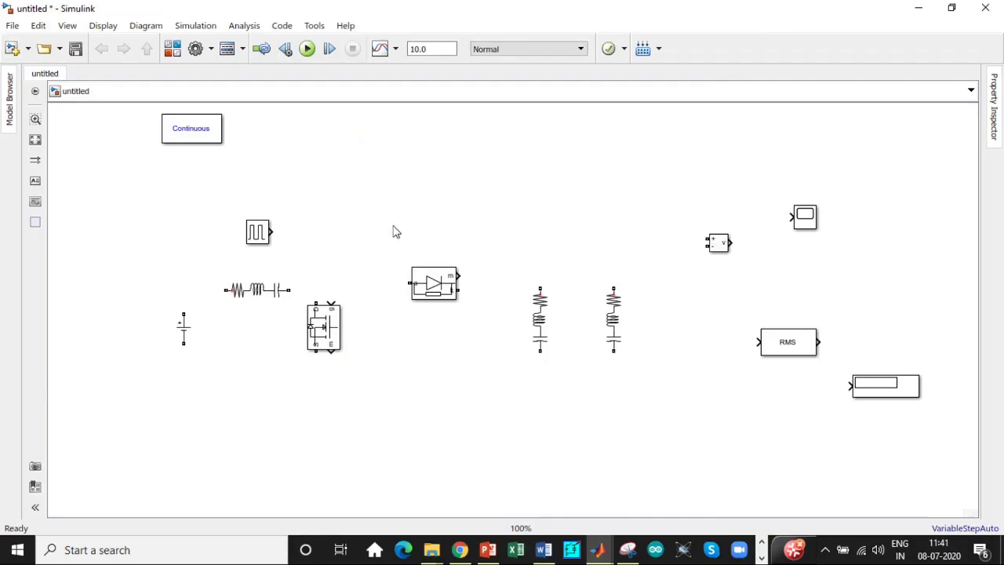
# Change the first Series RLC Branch to branch type L with inductance 60e-6 H.
pyautogui.click(284, 288)
pyautogui.click(262, 366)
pyautogui.click(269, 297)
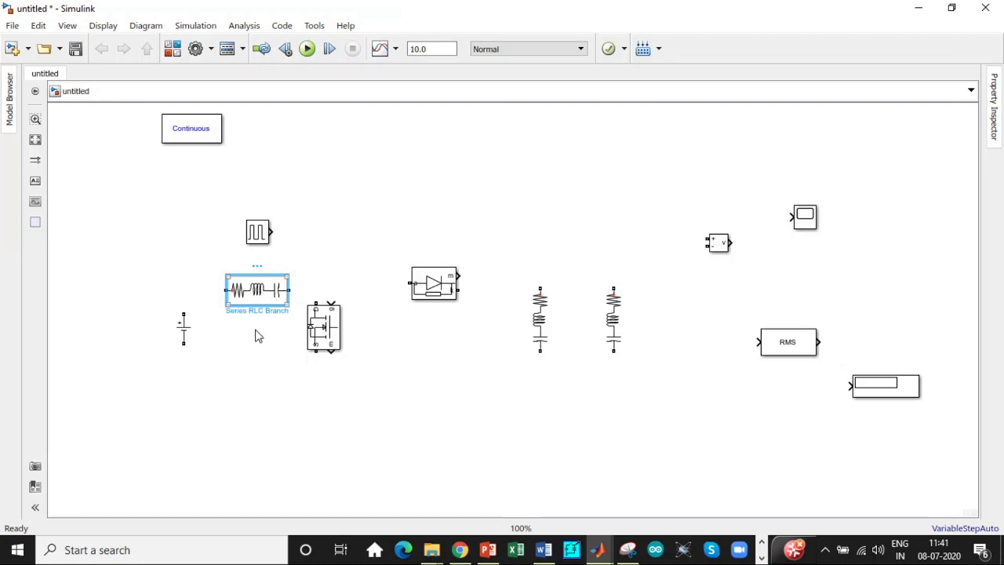
pyautogui.doubleClick(259, 298)
pyautogui.click(417, 221)
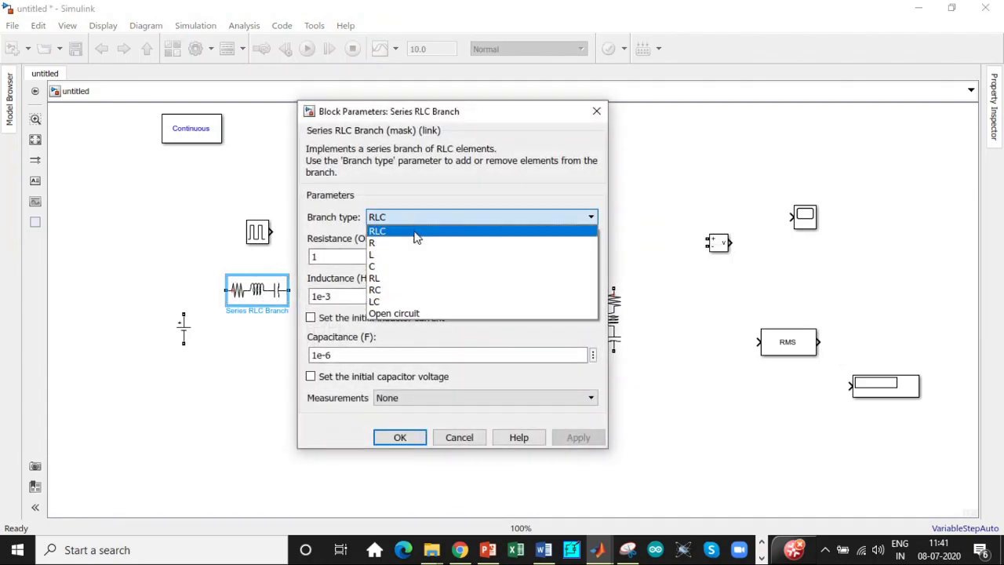
pyautogui.click(401, 260)
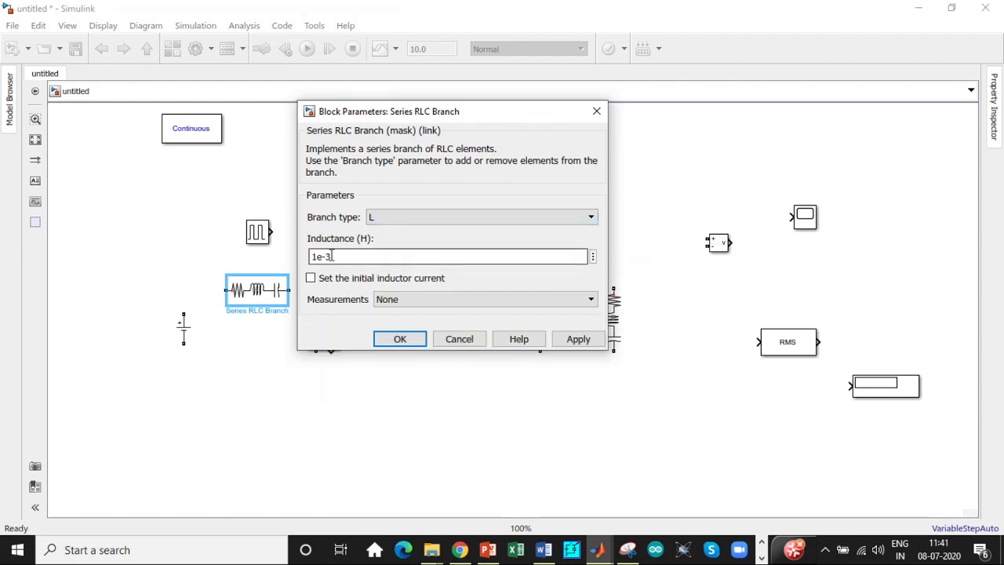
pyautogui.moveTo(342, 256); pyautogui.dragTo(317, 259)
pyautogui.click(317, 259)
pyautogui.press('BackSpace')
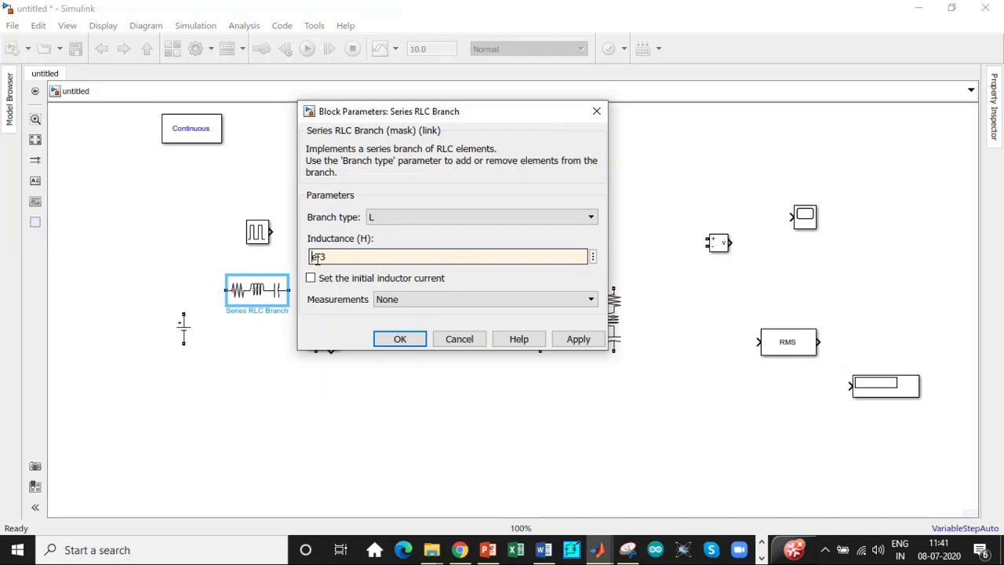
pyautogui.write('60')
pyautogui.press('BackSpace')
pyautogui.write('6')
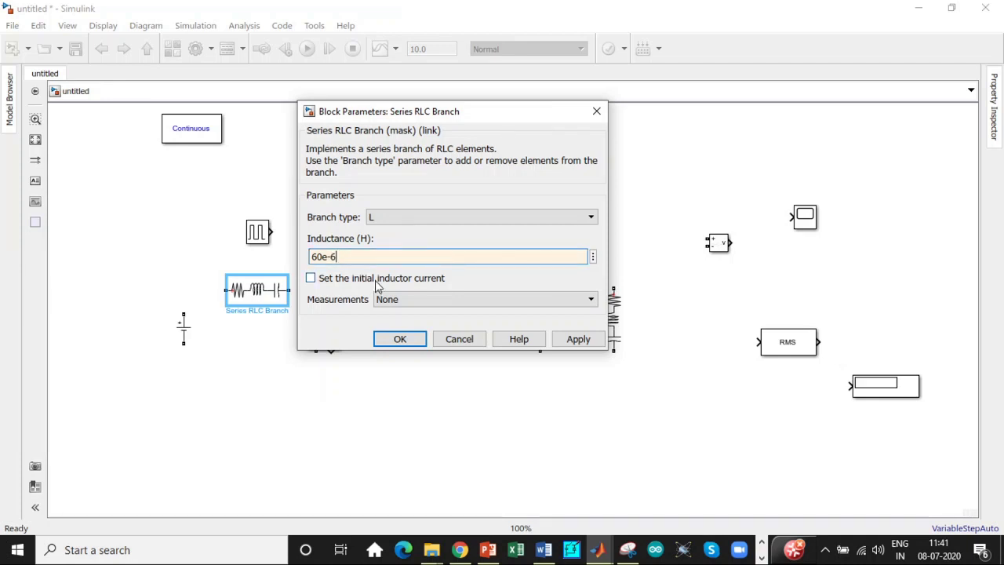
pyautogui.click(398, 339)
# Make the middle RLC branch a pure capacitor of 16.44e-6 F.
pyautogui.doubleClick(540, 322)
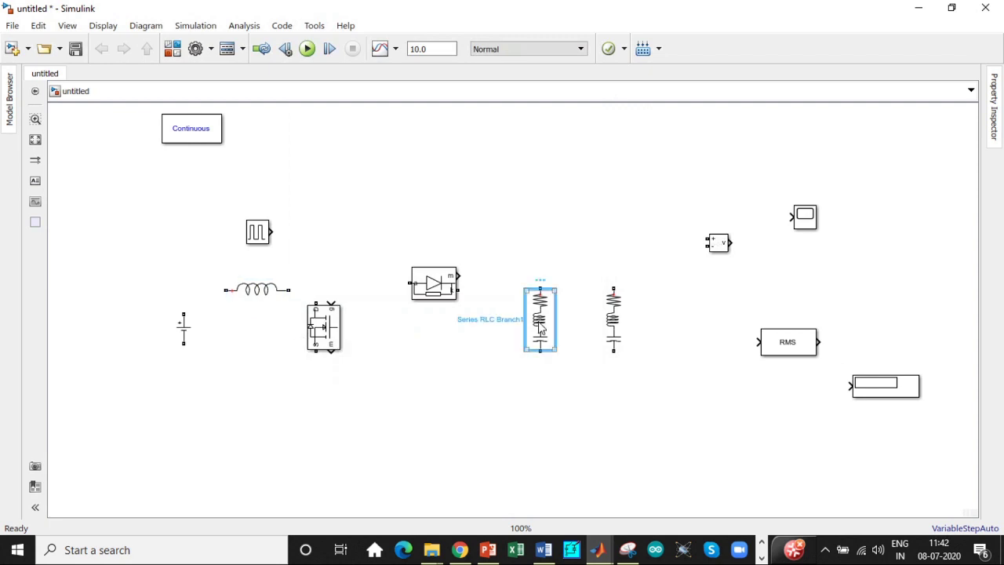
pyautogui.click(692, 248)
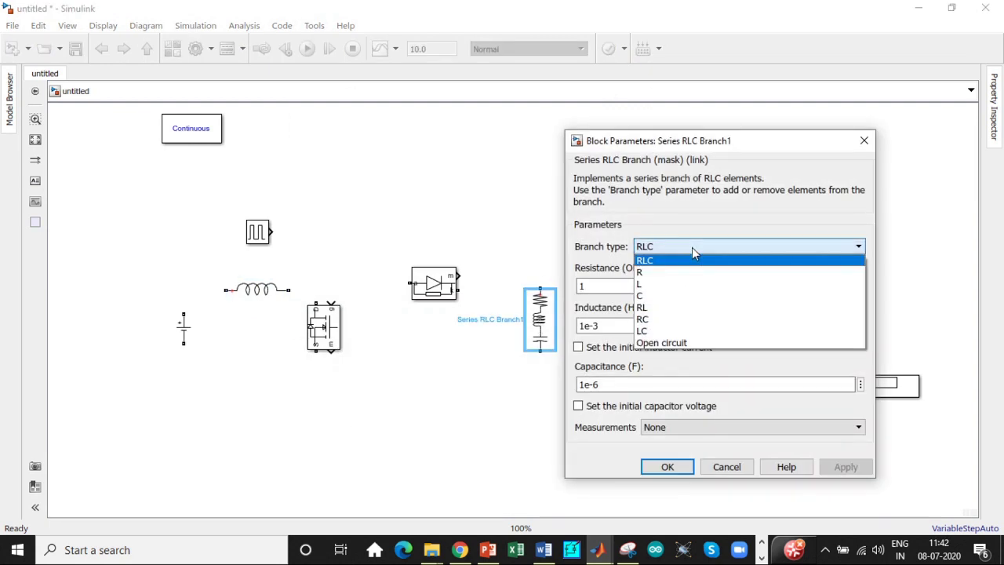
pyautogui.click(684, 295)
pyautogui.click(645, 290)
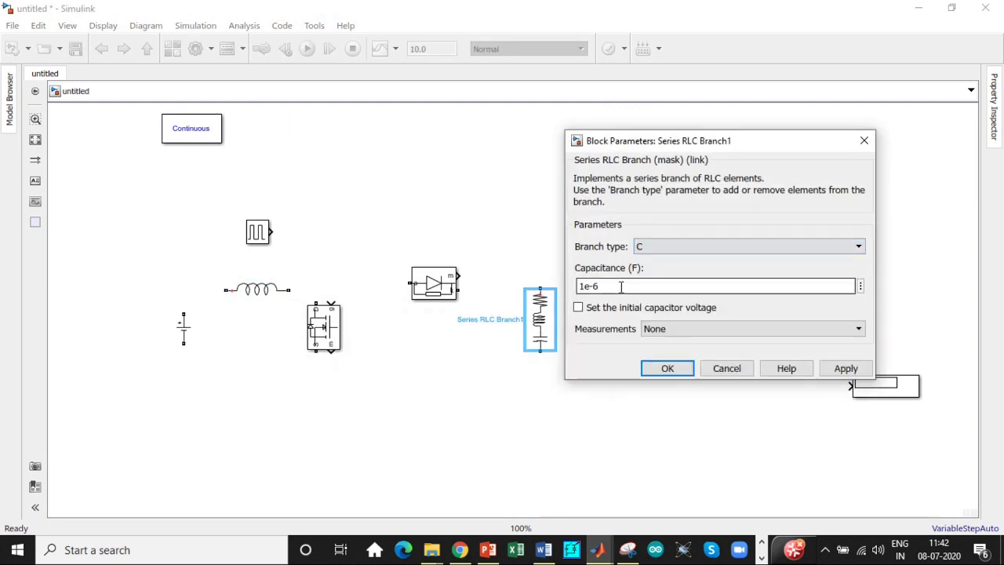
pyautogui.doubleClick(587, 287)
pyautogui.click(584, 288)
pyautogui.write('6.')
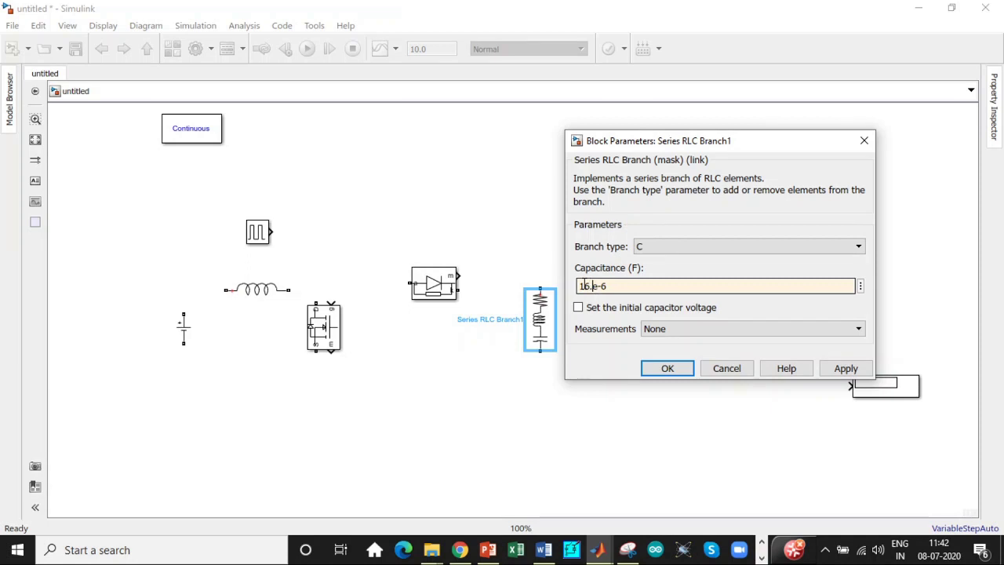
pyautogui.write('44')
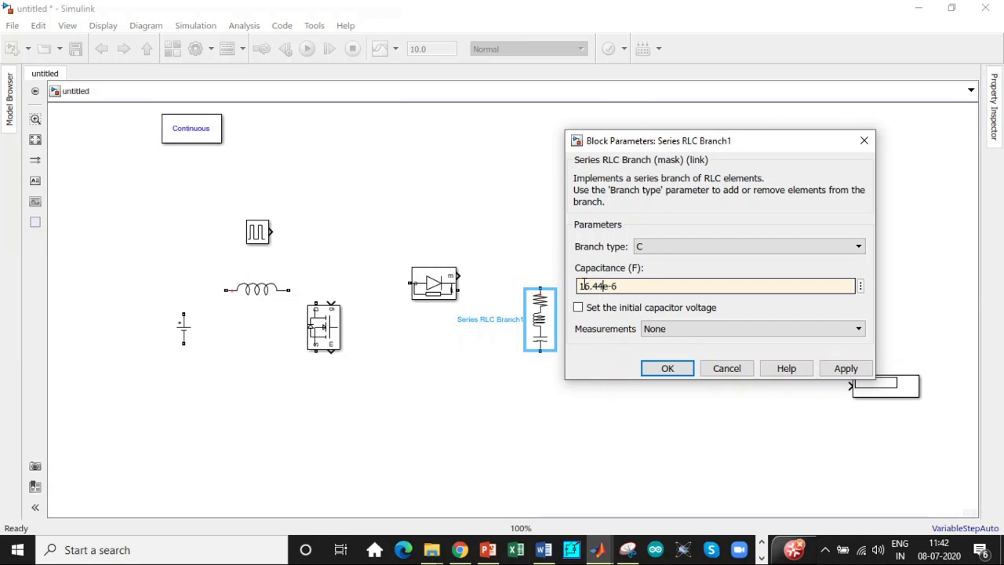
pyautogui.click(667, 367)
# Make the right-hand RLC branch a pure resistor of 16.2 Ω.
pyautogui.click(608, 318)
pyautogui.doubleClick(608, 317)
pyautogui.click(738, 248)
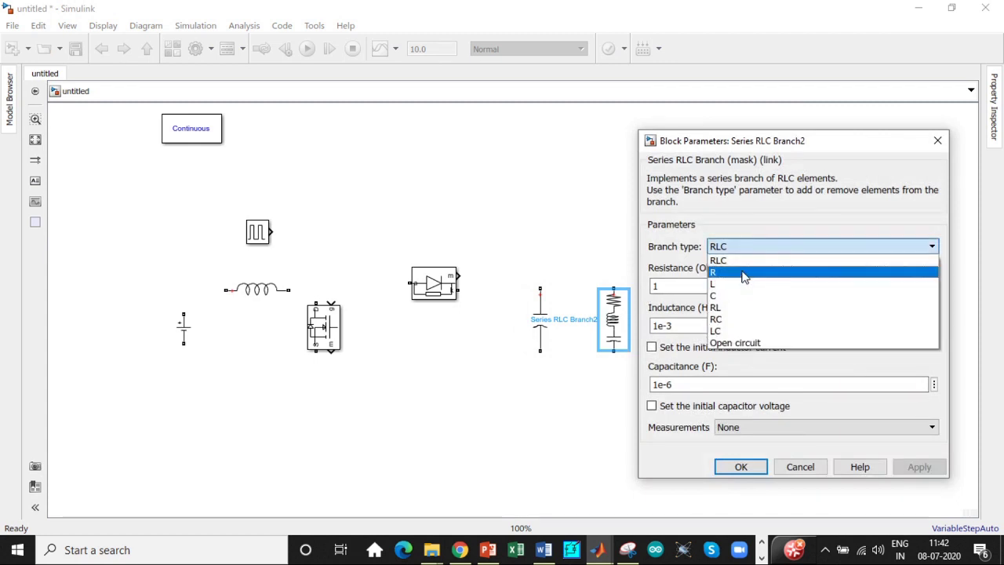
pyautogui.click(744, 273)
pyautogui.doubleClick(687, 287)
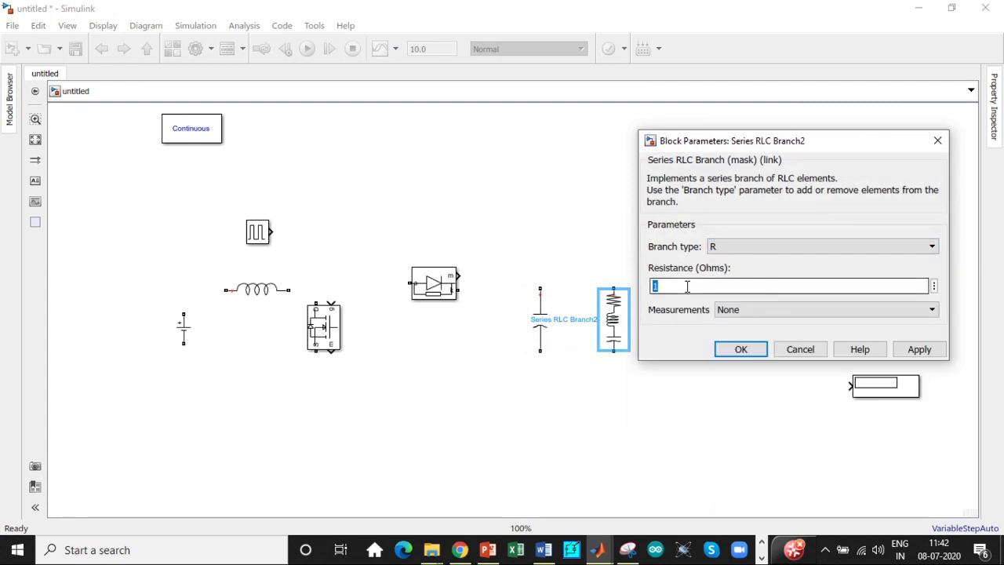
pyautogui.write('16.2')
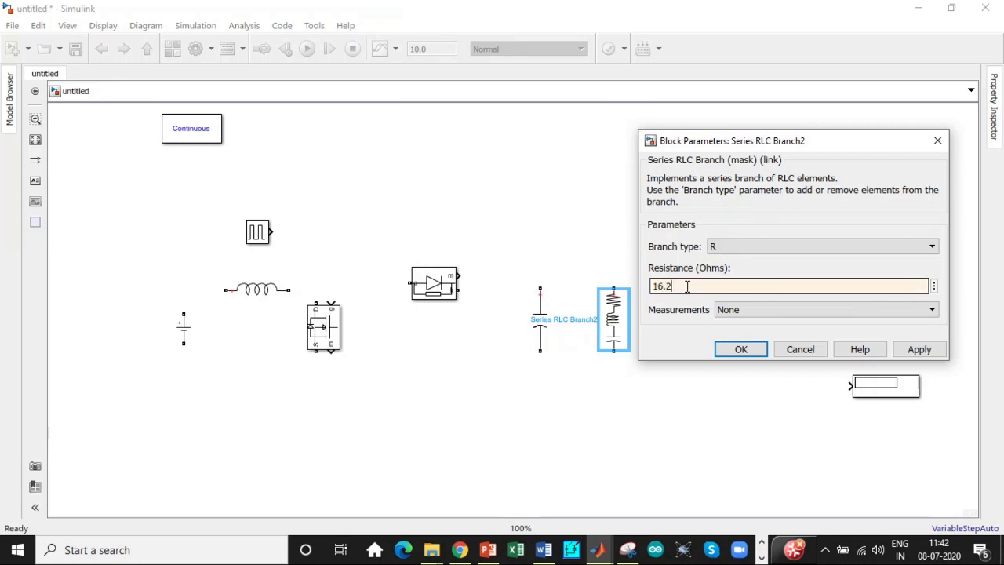
pyautogui.click(734, 350)
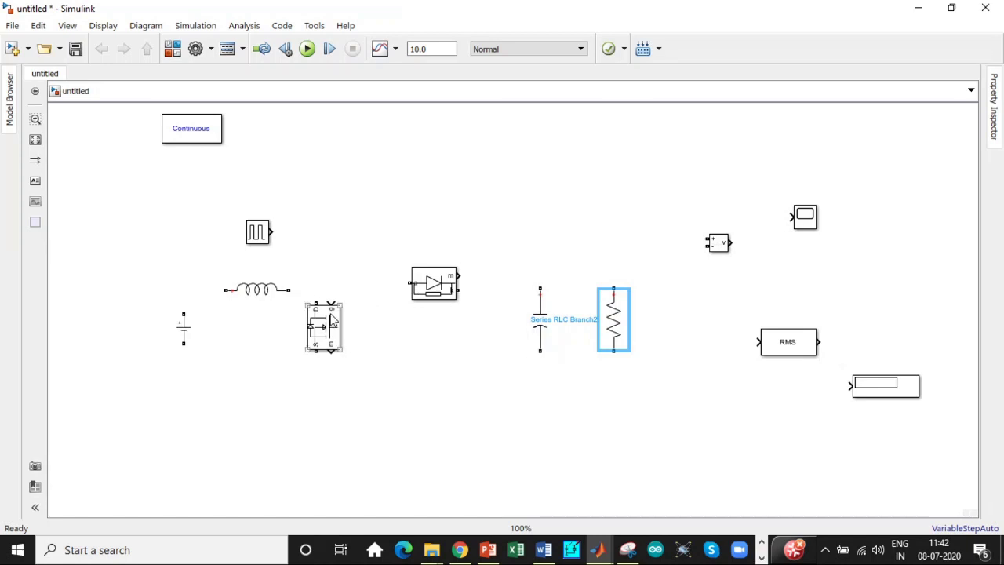
# Turn off Show measurement port on both the Diode and the Mosfet.
pyautogui.doubleClick(434, 289)
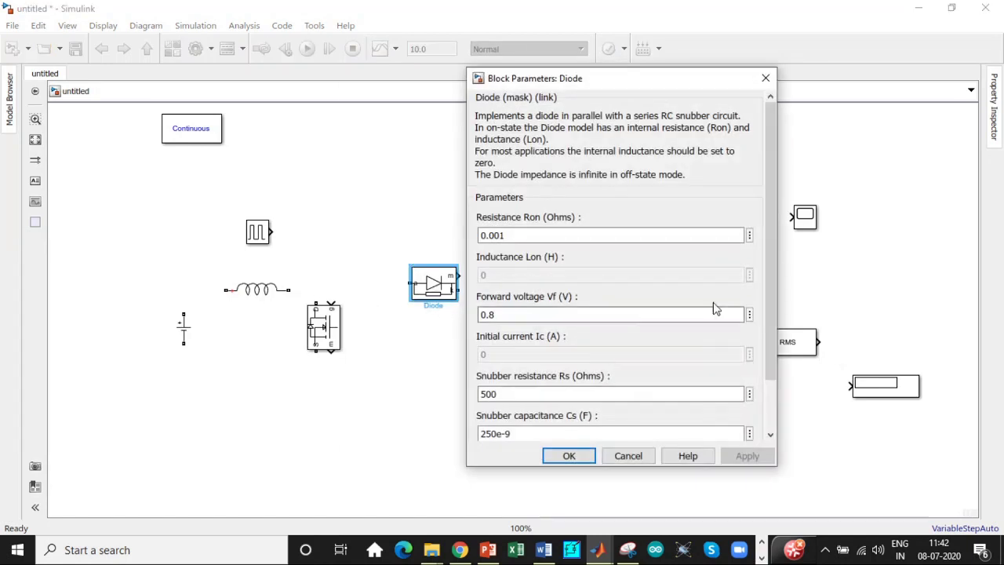
pyautogui.moveTo(768, 261); pyautogui.dragTo(770, 340)
pyautogui.click(479, 394)
pyautogui.click(571, 456)
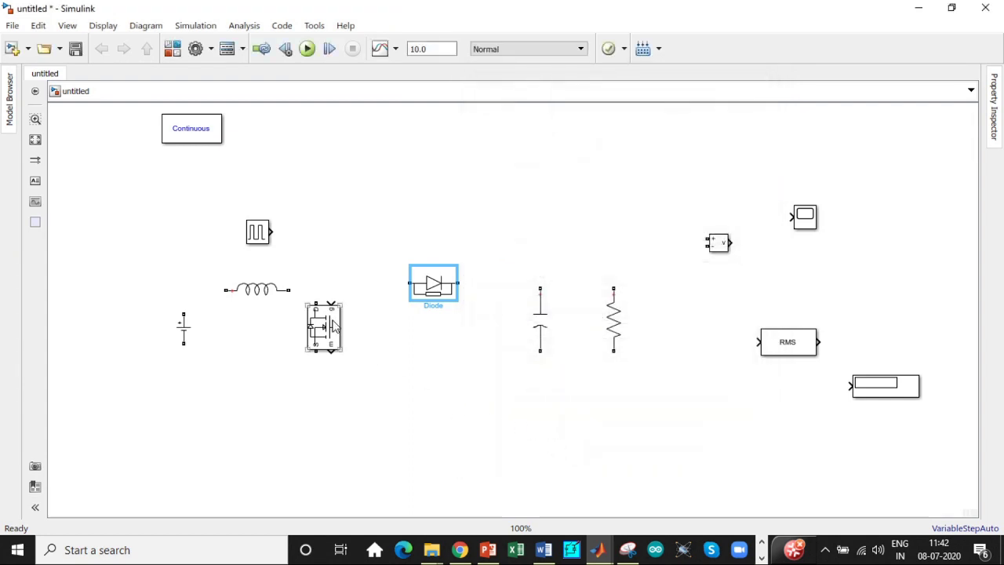
pyautogui.doubleClick(333, 326)
pyautogui.scroll(-5, 634, 329)
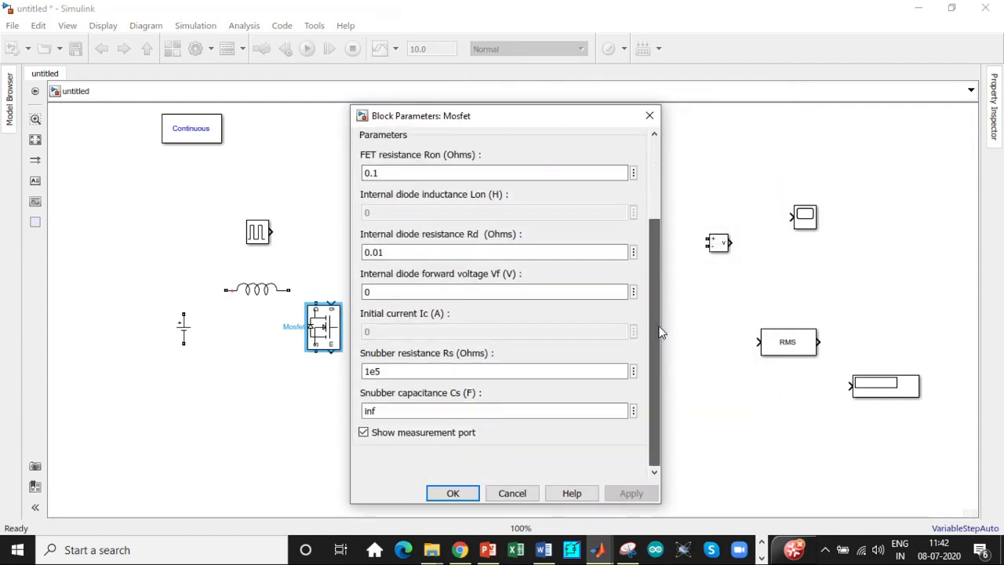
pyautogui.click(363, 432)
pyautogui.click(453, 493)
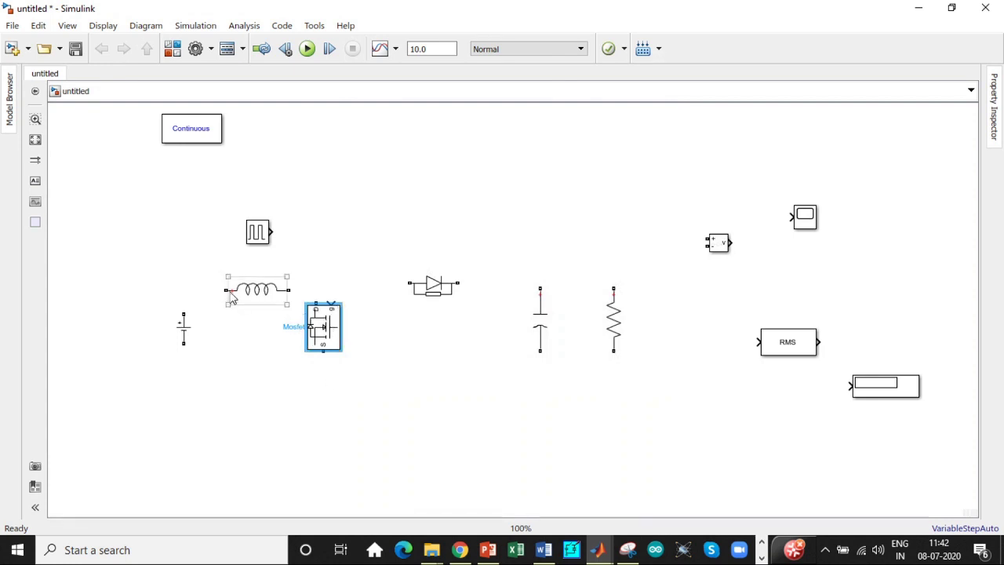
# Wire the inductor to the DC source and MOSFET, and join the capacitor and resistor tops and bottoms.
pyautogui.moveTo(224, 289)
pyautogui.mouseDown()
pyautogui.moveTo(190, 298)
pyautogui.moveTo(184, 313)
pyautogui.moveTo(243, 379)
pyautogui.moveTo(330, 376)
pyautogui.moveTo(324, 360)
pyautogui.mouseUp()
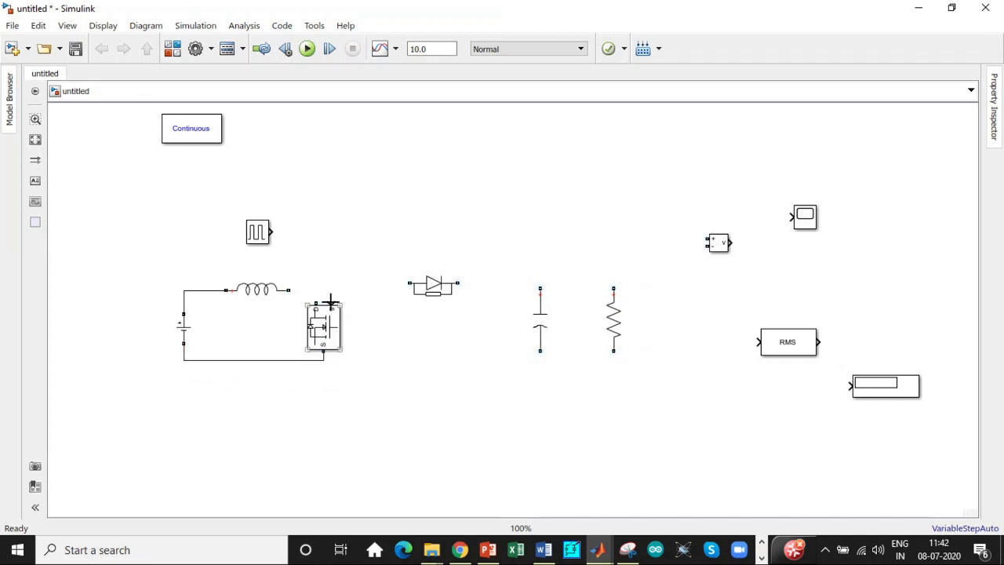
pyautogui.moveTo(315, 302); pyautogui.dragTo(274, 232)
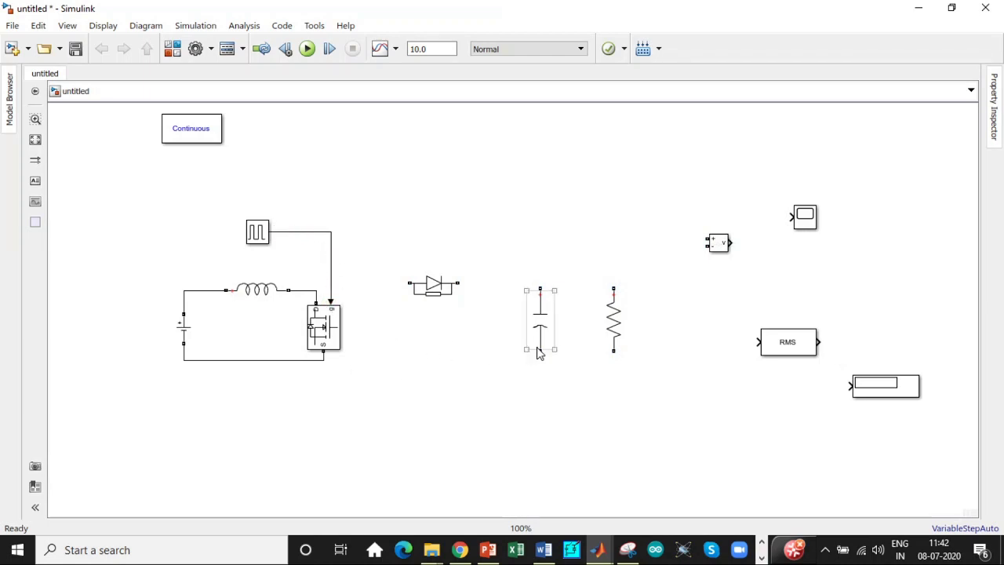
pyautogui.moveTo(540, 351); pyautogui.dragTo(325, 360)
pyautogui.click(604, 306)
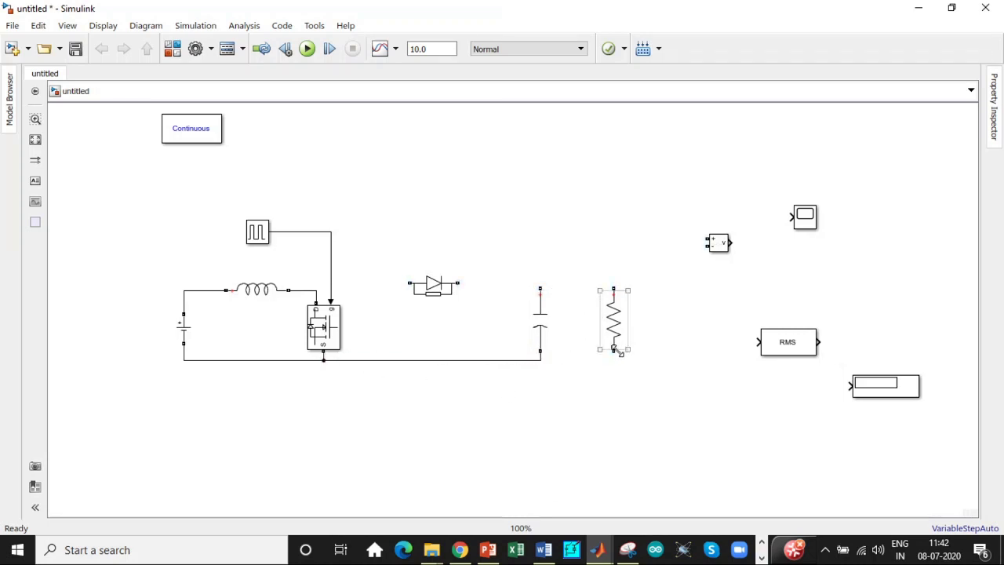
pyautogui.moveTo(614, 351); pyautogui.dragTo(541, 361)
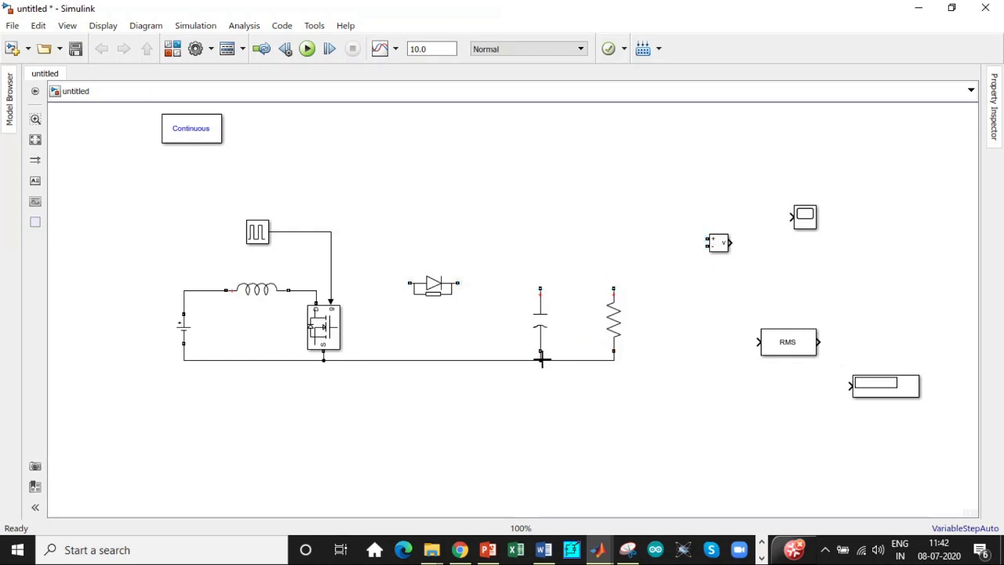
pyautogui.moveTo(613, 288); pyautogui.dragTo(546, 289)
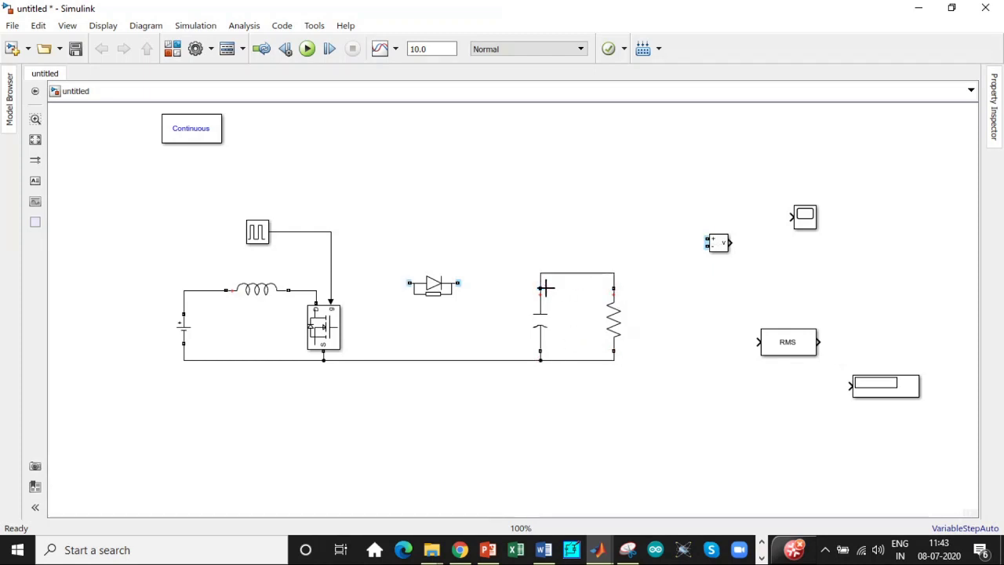
# Connect the diode between the MOSFET drain node and the capacitor-resistor node.
pyautogui.click(413, 284)
pyautogui.moveTo(456, 283); pyautogui.dragTo(540, 275)
pyautogui.moveTo(408, 283); pyautogui.dragTo(322, 288)
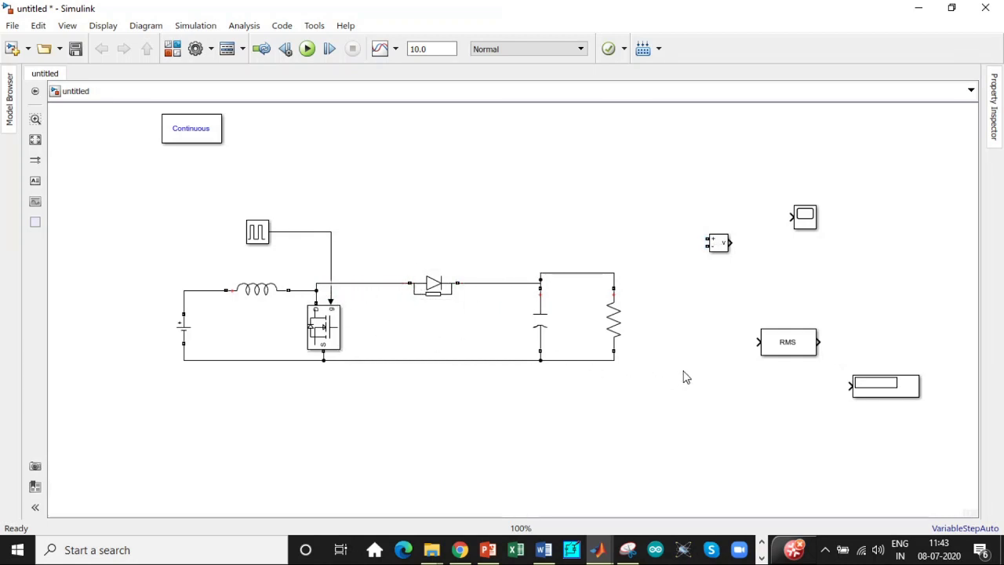
# Wire the Voltage Measurement block across the load resistor and feed its output to the Scope.
pyautogui.click(784, 350)
pyautogui.moveTo(784, 350); pyautogui.dragTo(784, 335)
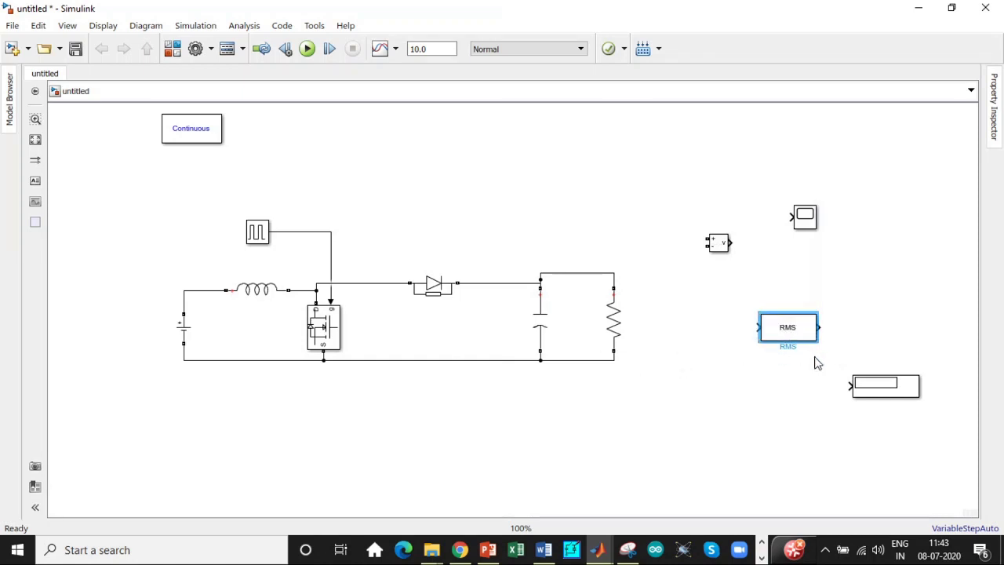
pyautogui.click(619, 291)
pyautogui.moveTo(708, 243); pyautogui.dragTo(614, 273)
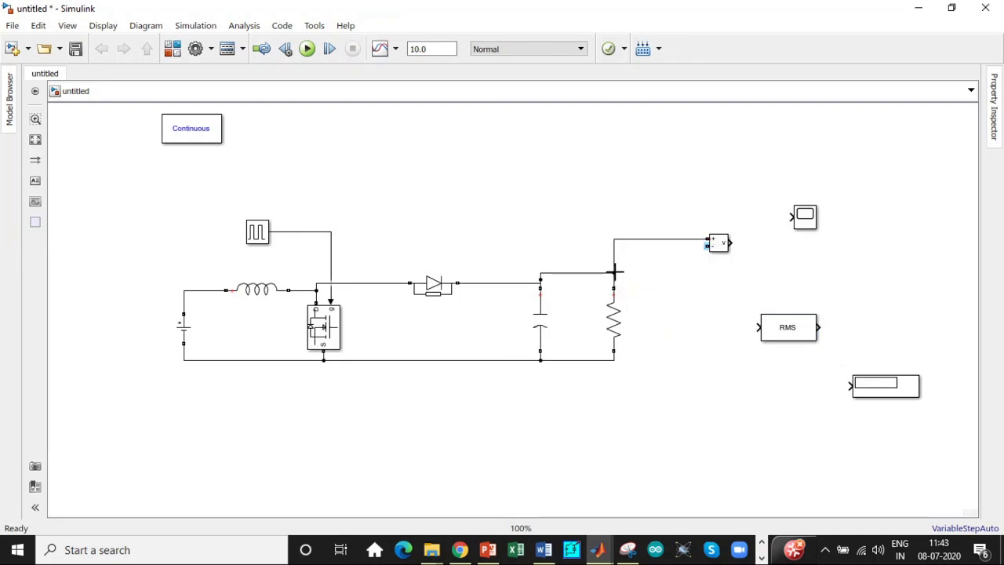
pyautogui.moveTo(708, 246); pyautogui.dragTo(648, 349)
pyautogui.press('Delete')
pyautogui.moveTo(731, 240); pyautogui.dragTo(790, 217)
pyautogui.moveTo(698, 247)
pyautogui.mouseDown()
pyautogui.moveTo(661, 314)
pyautogui.moveTo(616, 361)
pyautogui.mouseUp()
# Branch the sensor output through the RMS block into the Display.
pyautogui.click(805, 219)
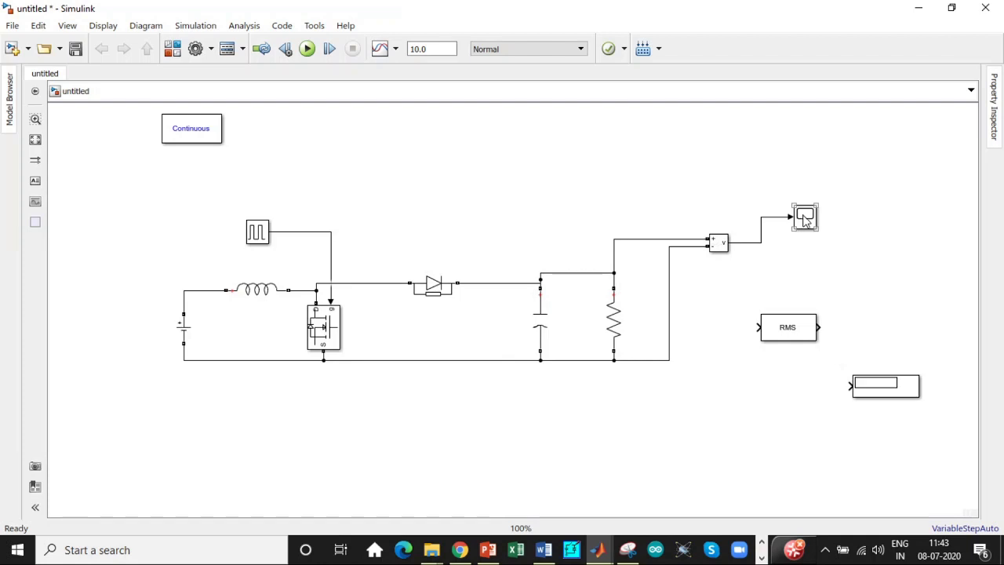
pyautogui.moveTo(758, 328); pyautogui.dragTo(753, 251)
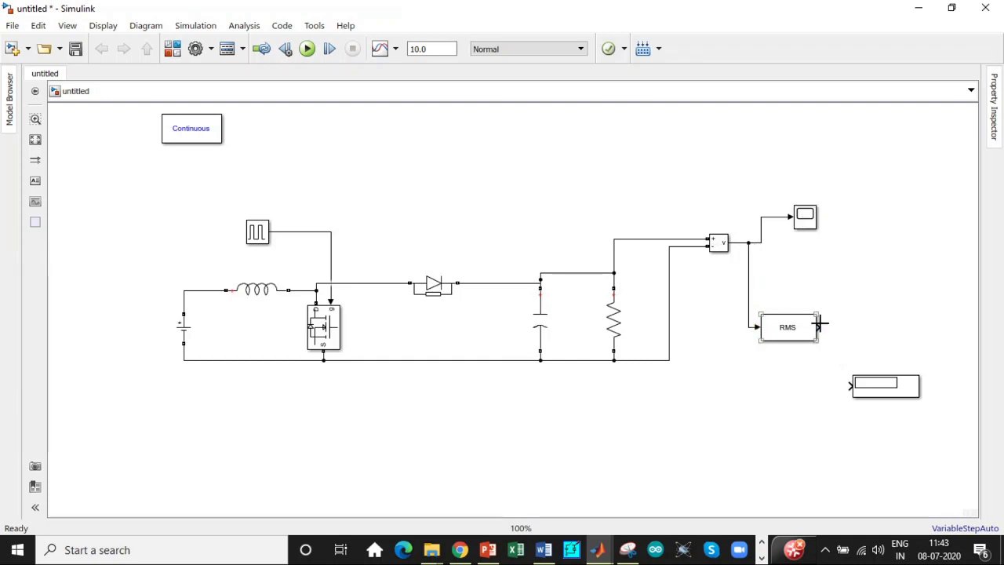
pyautogui.moveTo(820, 323)
pyautogui.mouseDown()
pyautogui.moveTo(834, 385)
pyautogui.moveTo(849, 387)
pyautogui.mouseUp()
pyautogui.click(260, 235)
# Set the DC Voltage Source amplitude to 12 V.
pyautogui.doubleClick(260, 235)
pyautogui.click(606, 44)
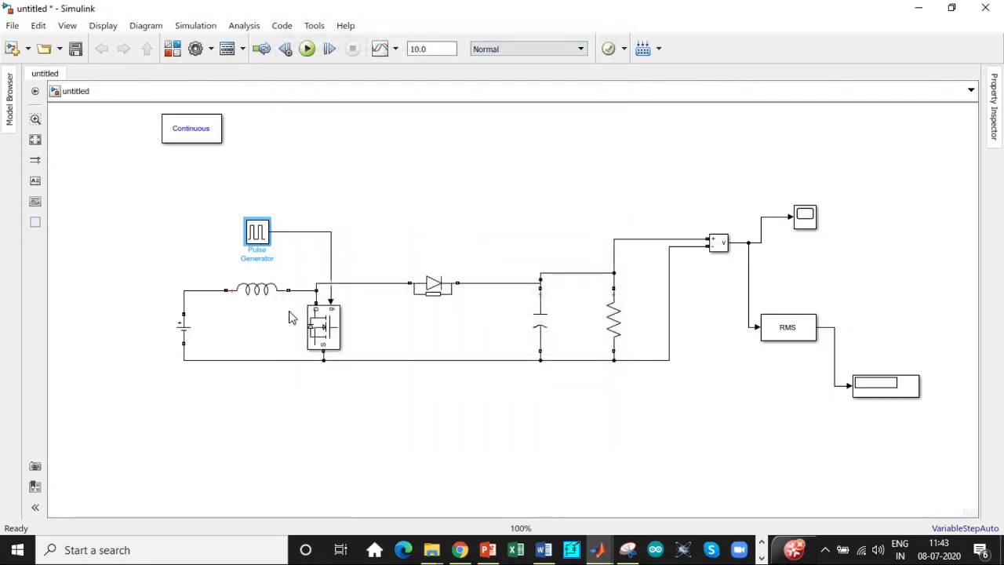
pyautogui.click(186, 328)
pyautogui.doubleClick(187, 328)
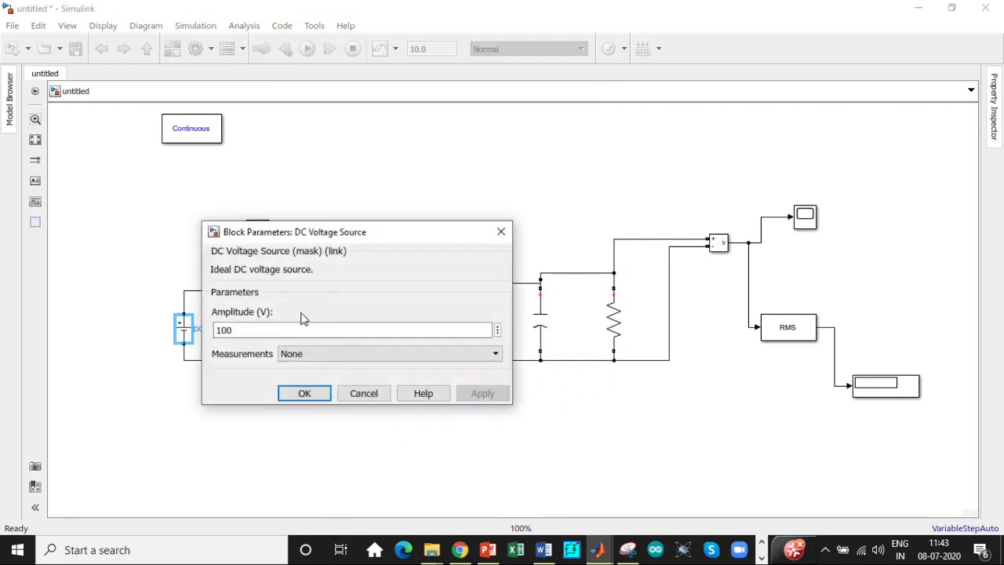
pyautogui.doubleClick(257, 329)
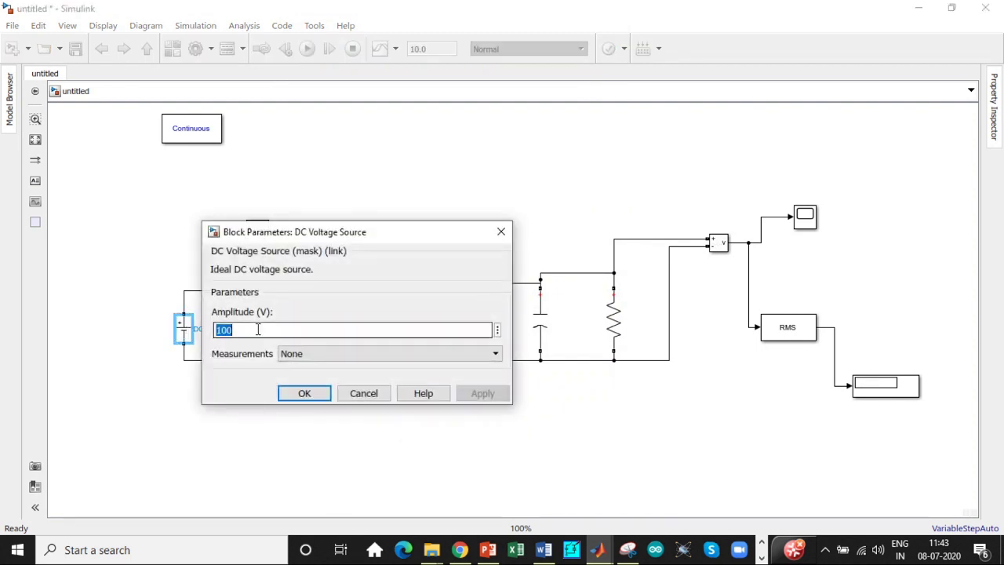
pyautogui.press('BackSpace')
pyautogui.write('12')
pyautogui.click(305, 393)
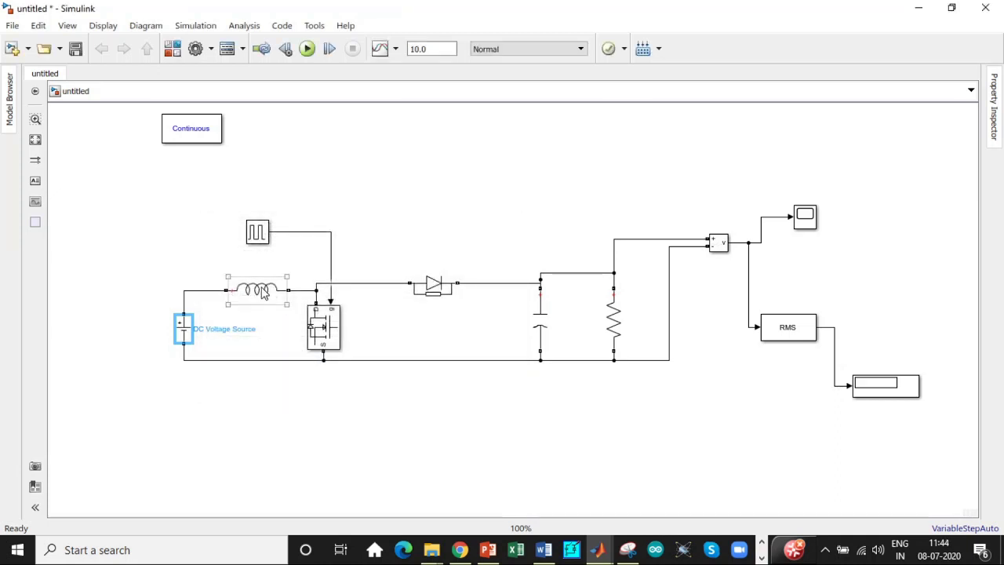
# Set the Pulse Generator period to 4e-05 s and select its pulse width value for editing.
pyautogui.doubleClick(264, 292)
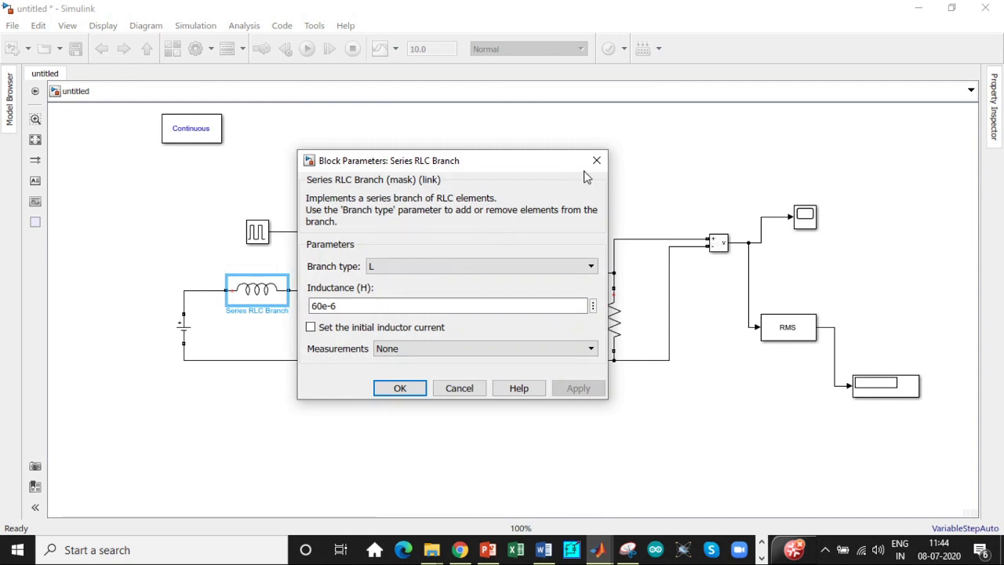
pyautogui.click(596, 160)
pyautogui.click(265, 232)
pyautogui.doubleClick(265, 232)
pyautogui.moveTo(608, 175); pyautogui.dragTo(610, 215)
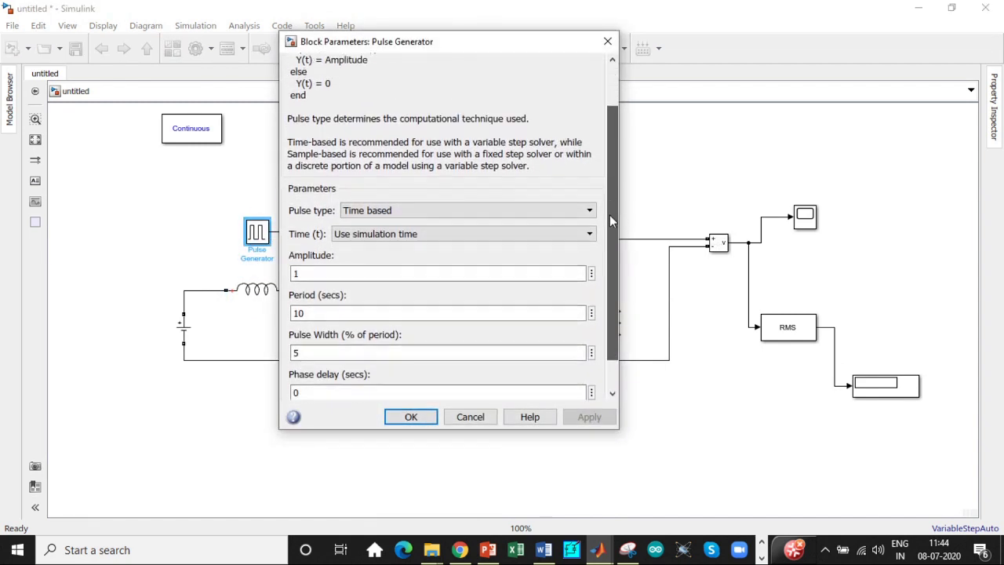
pyautogui.scroll(-1, 611, 222)
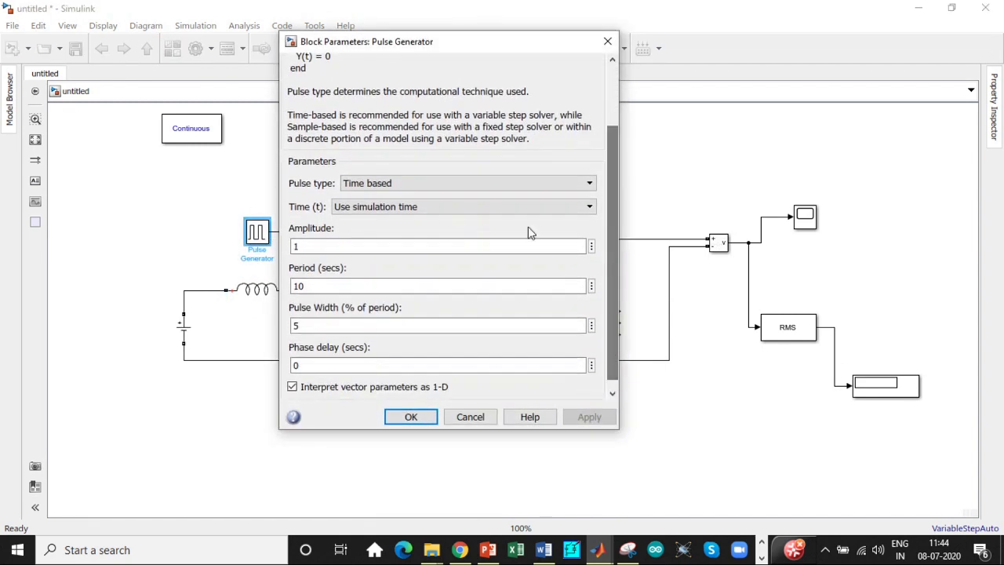
pyautogui.doubleClick(325, 288)
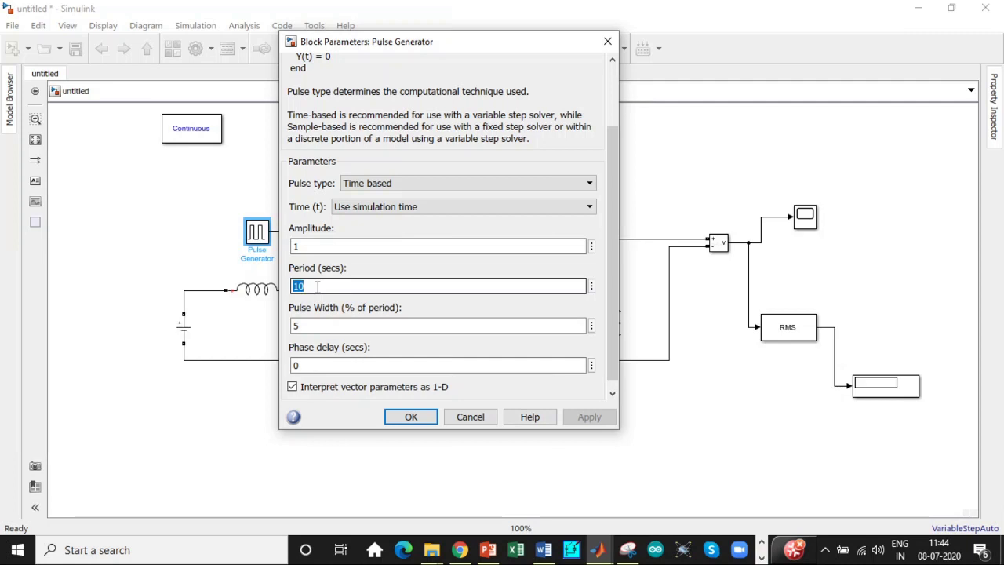
pyautogui.write('4e-05')
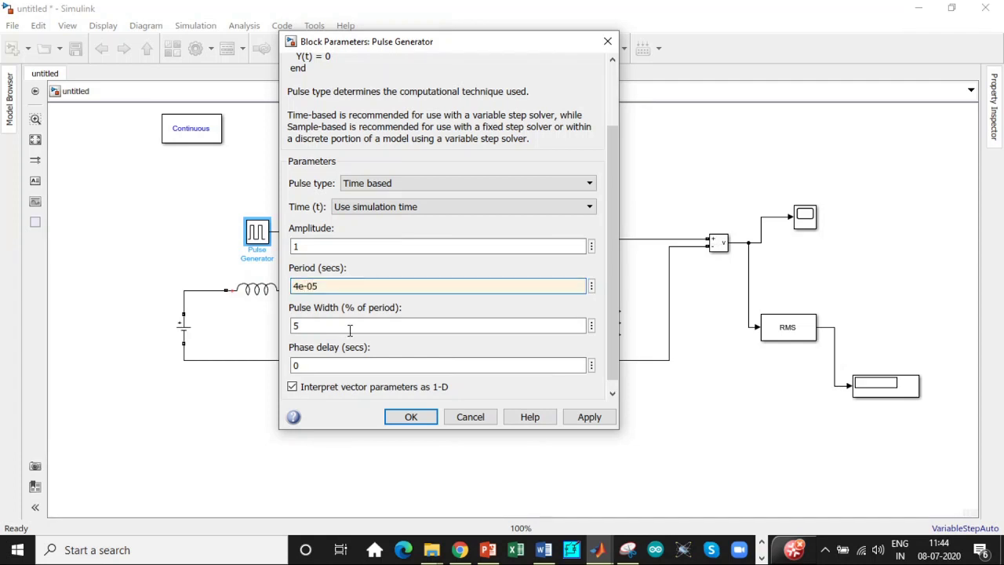
pyautogui.doubleClick(317, 325)
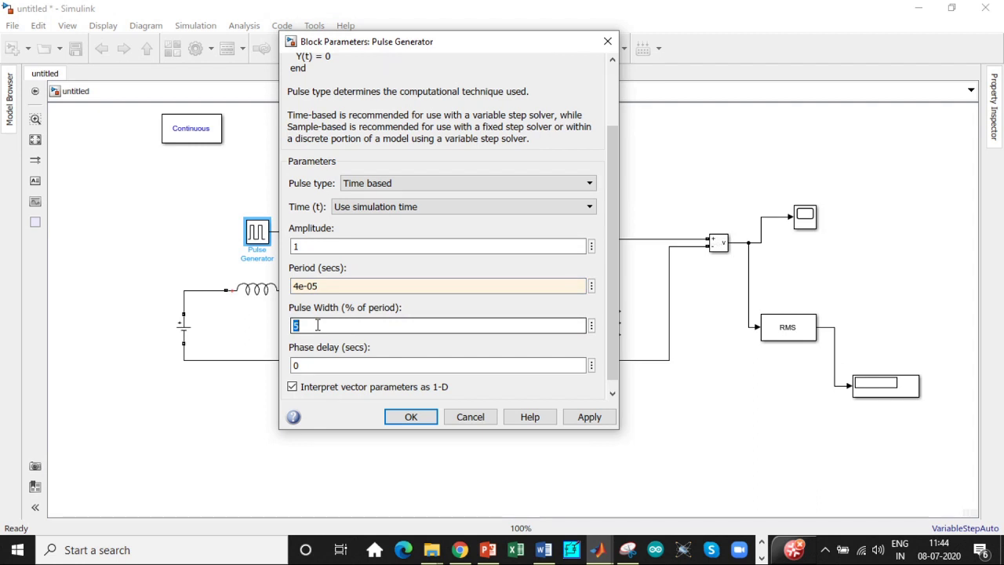
# Enter a 33.33% pulse width and apply the Pulse Generator settings.
pyautogui.write('33')
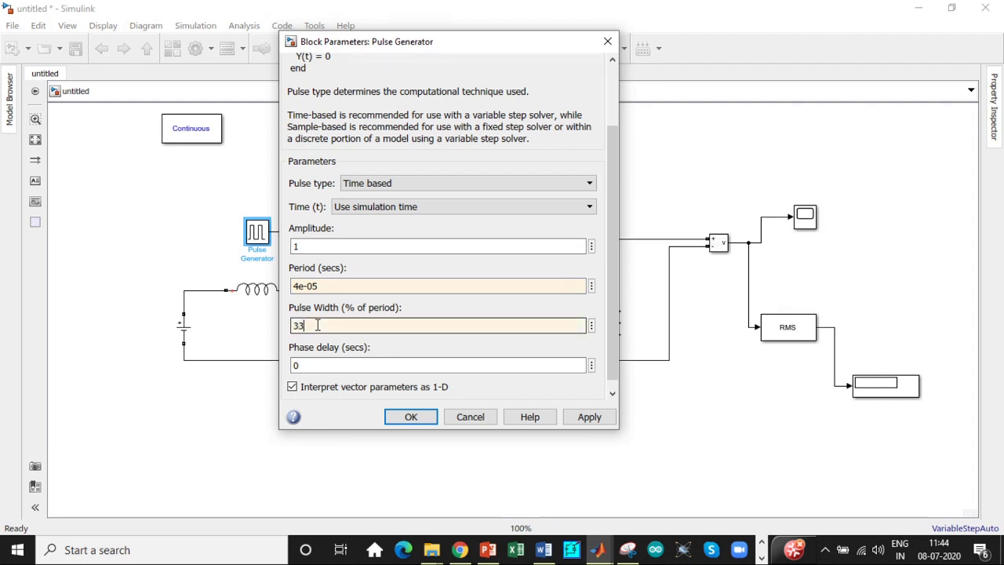
pyautogui.write('.33')
pyautogui.click(409, 417)
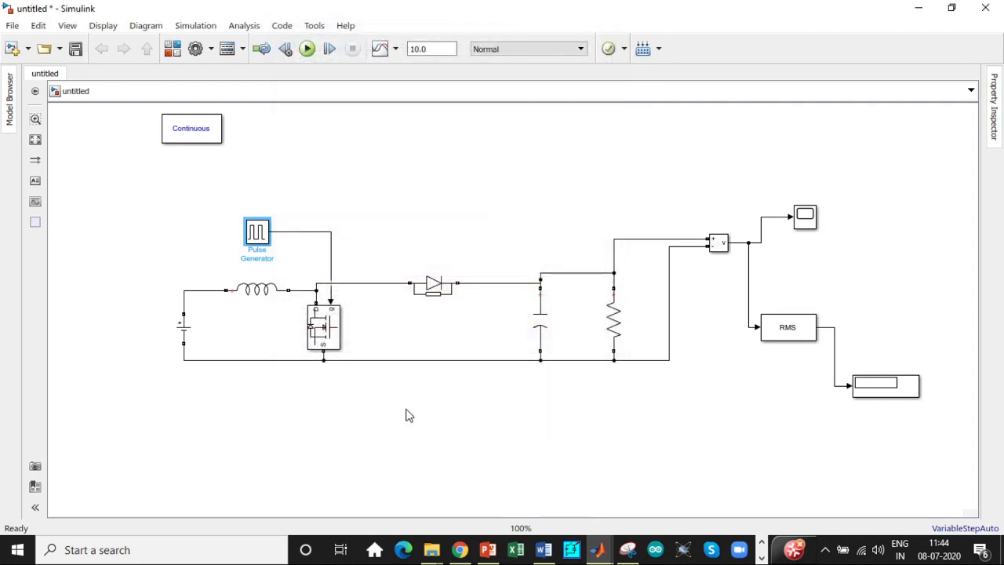
pyautogui.click(613, 324)
pyautogui.click(544, 329)
pyautogui.click(320, 328)
pyautogui.click(441, 396)
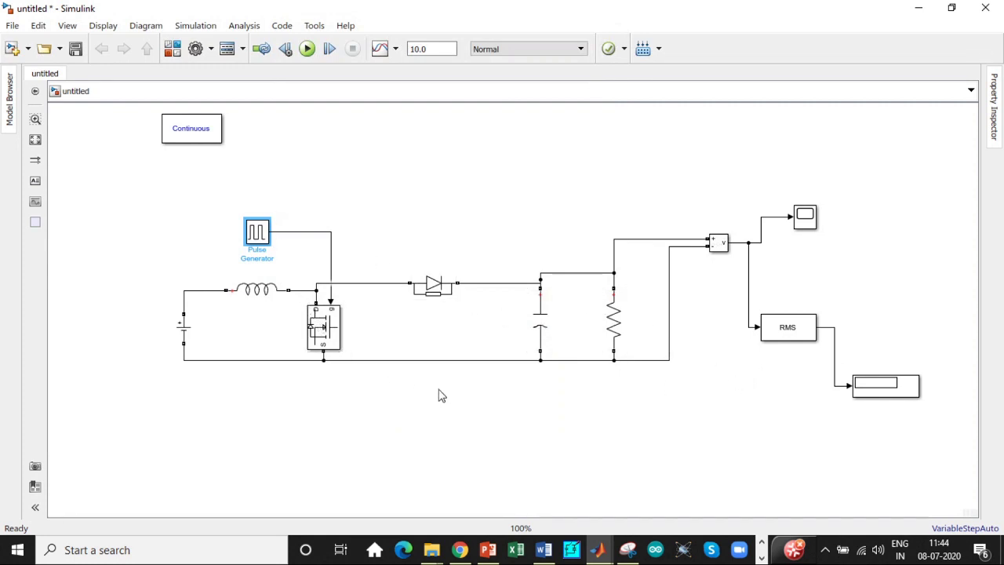
# Set the stop time to 1 s and run the simulation, giving 17.98 on the Display.
pyautogui.click(439, 50)
pyautogui.write('1')
pyautogui.hotkey('ctrl', 't')
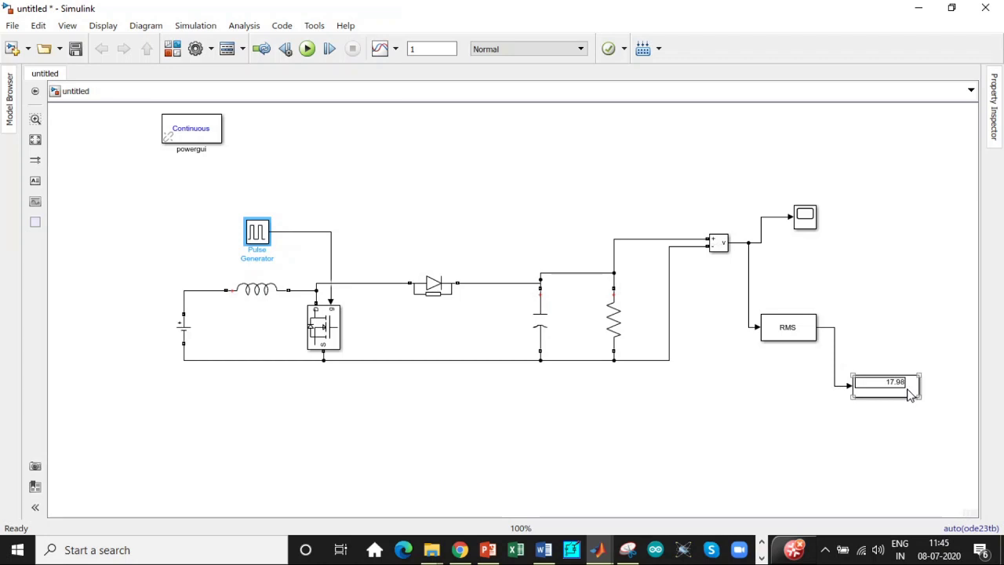
pyautogui.click(808, 218)
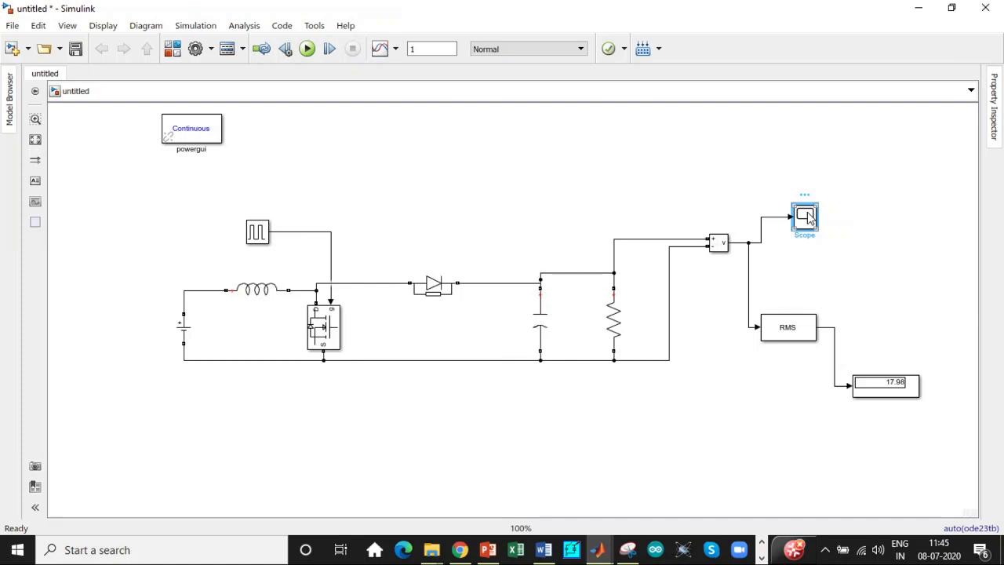
# Open the Scope showing the output voltage around 17–18 V and restore it to a smaller window.
pyautogui.doubleClick(808, 218)
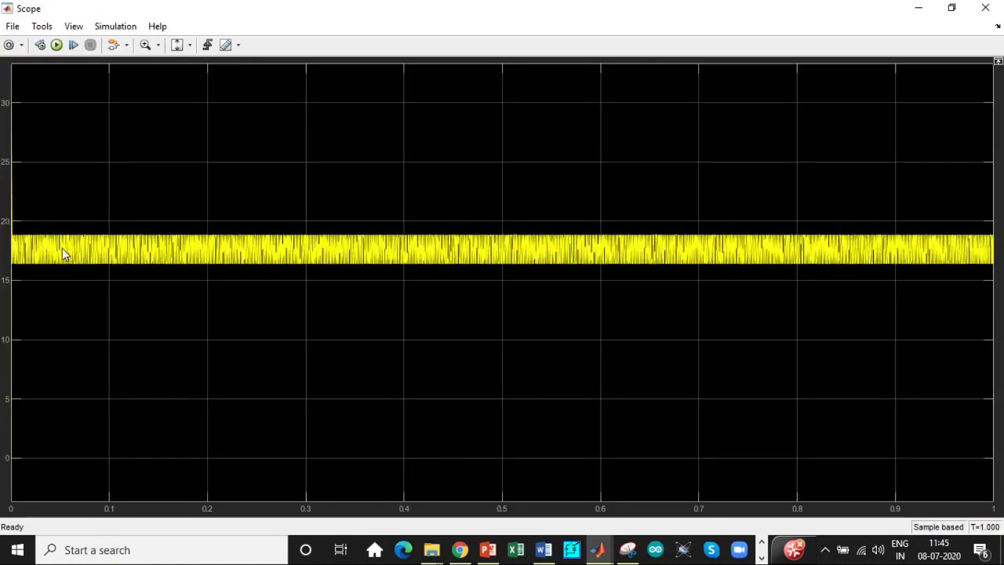
pyautogui.click(160, 45)
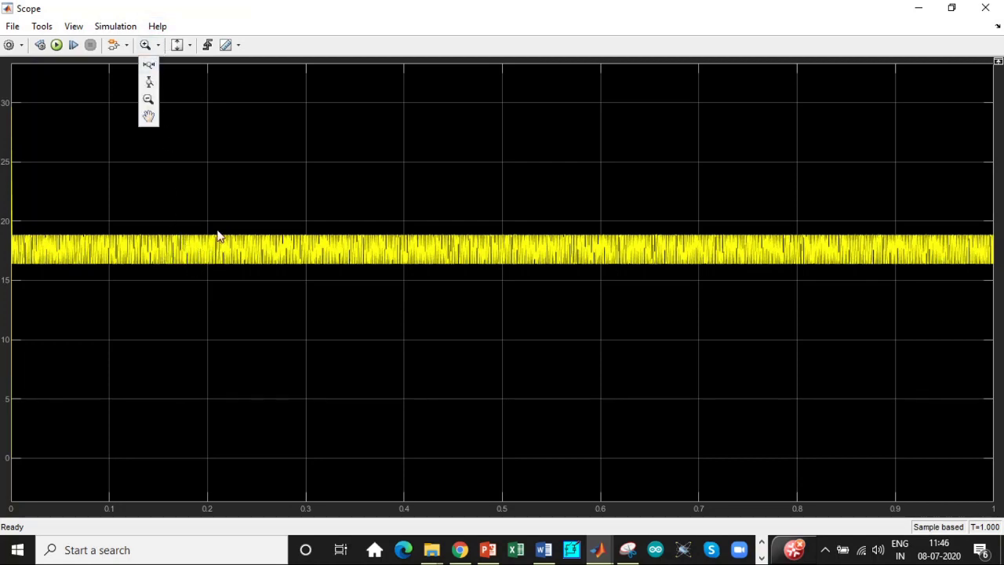
pyautogui.click(215, 184)
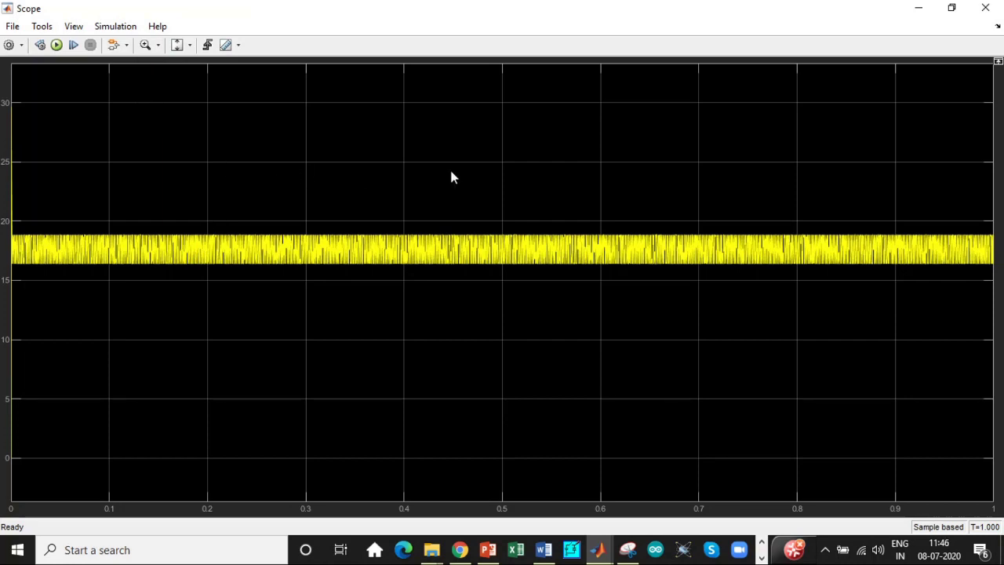
pyautogui.click(951, 8)
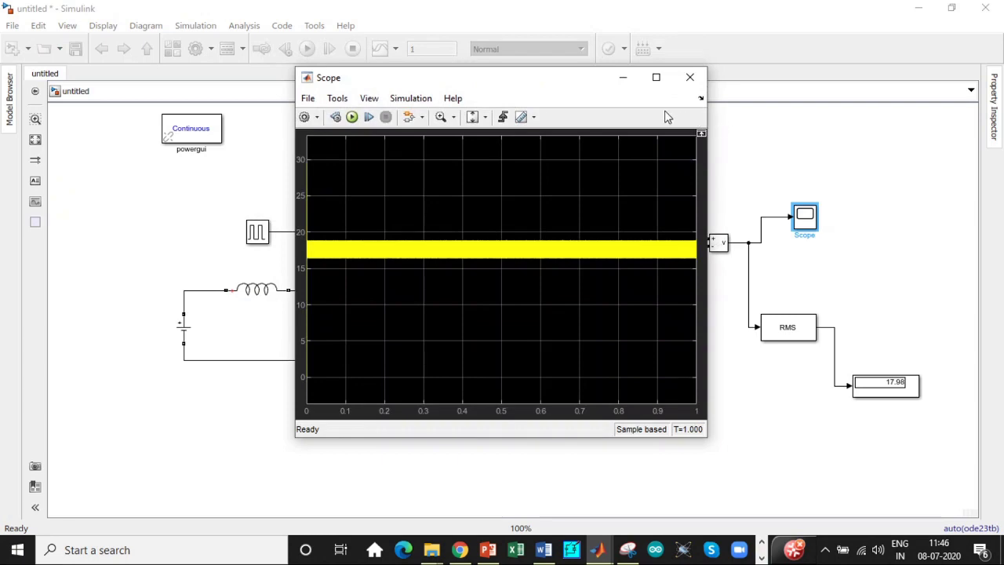